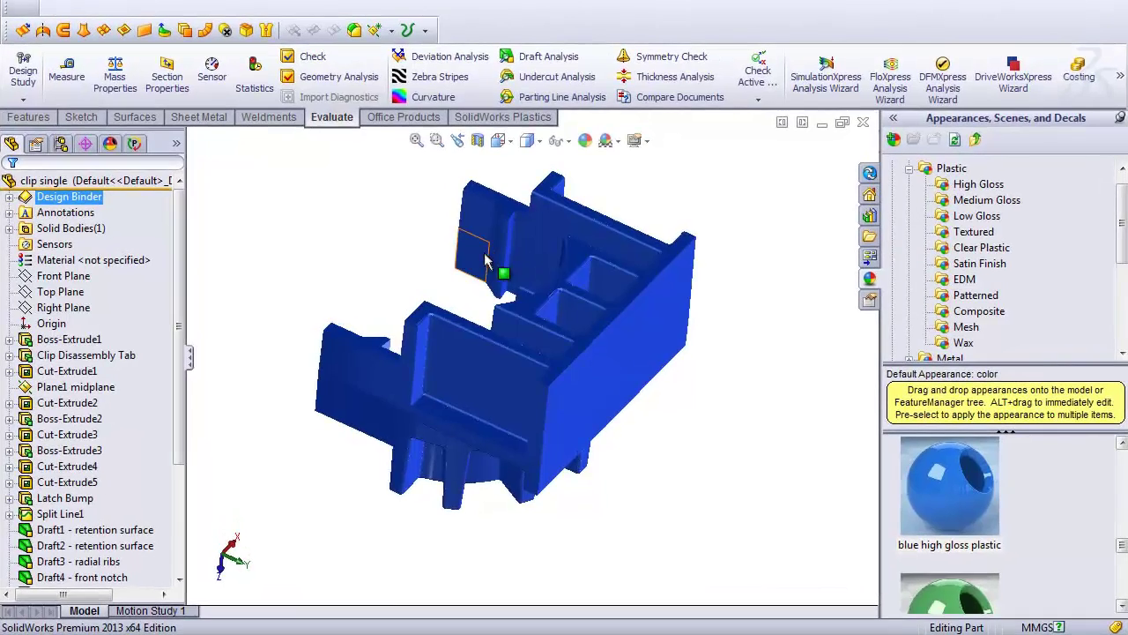
Step: Set up a Thickness Analysis with a 0.500mm target and thick regions limited to 2.500mm
{"action": "scroll", "coordinate": [484, 260], "scroll_direction": "down", "scroll_amount": 3}
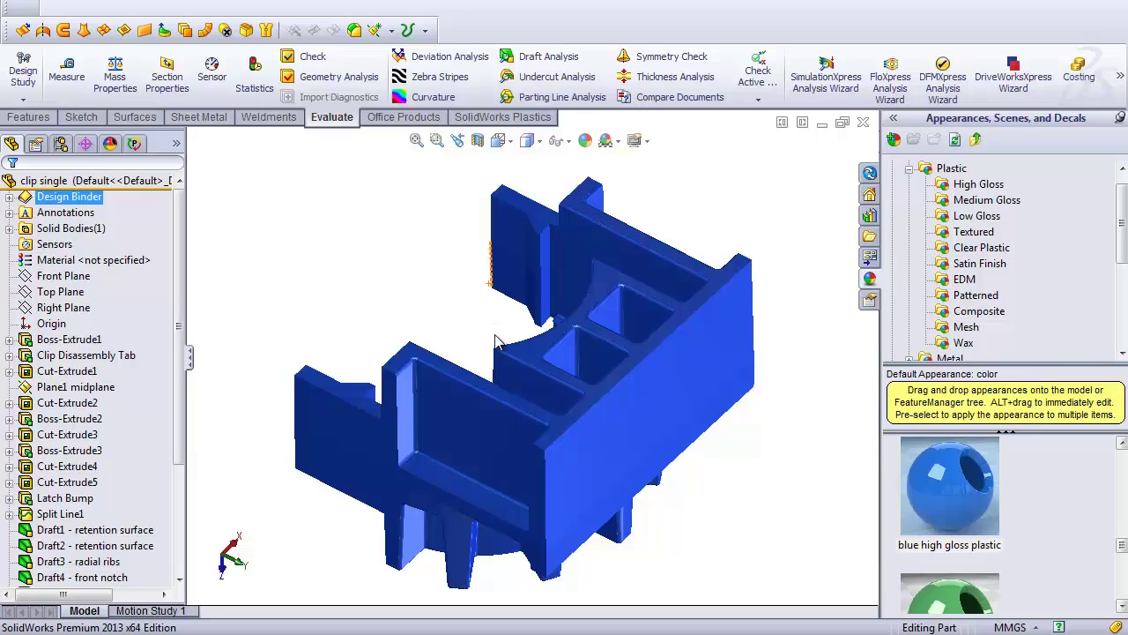
{"action": "middle_click_drag", "start_coordinate": [496, 341], "coordinate": [516, 335]}
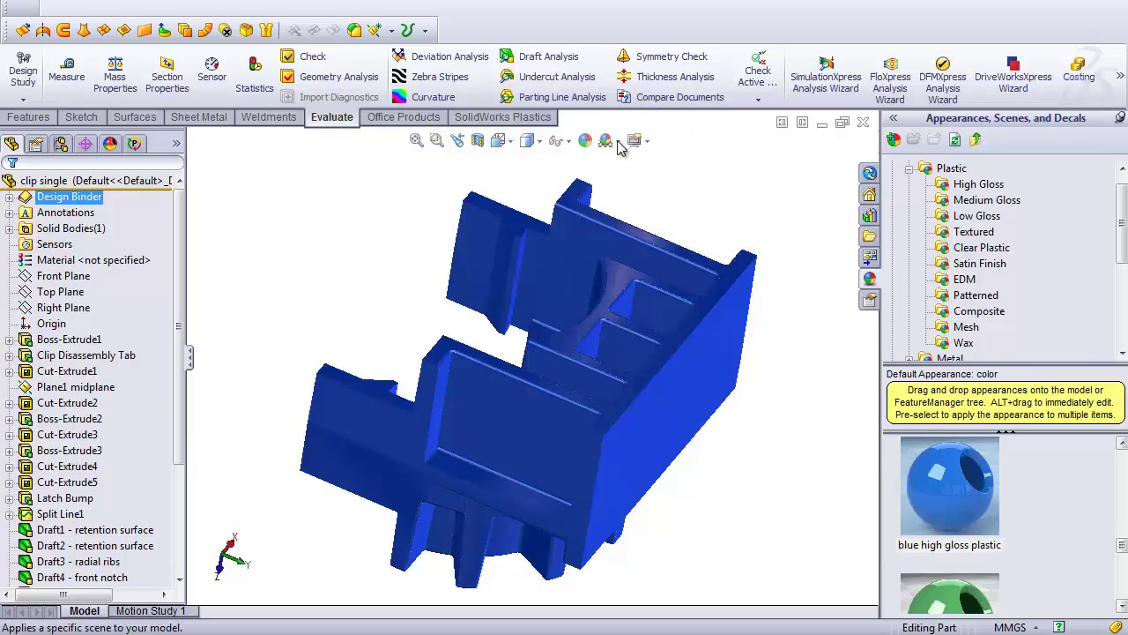
{"action": "left_click", "coordinate": [675, 81]}
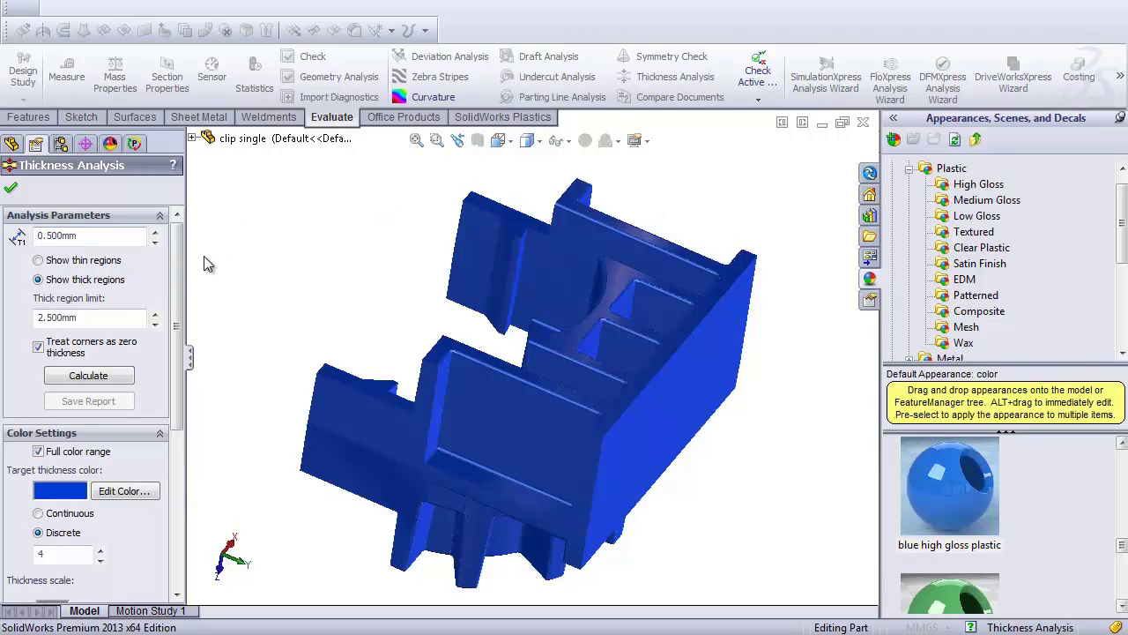
{"action": "left_click_drag", "start_coordinate": [117, 237], "coordinate": [35, 236]}
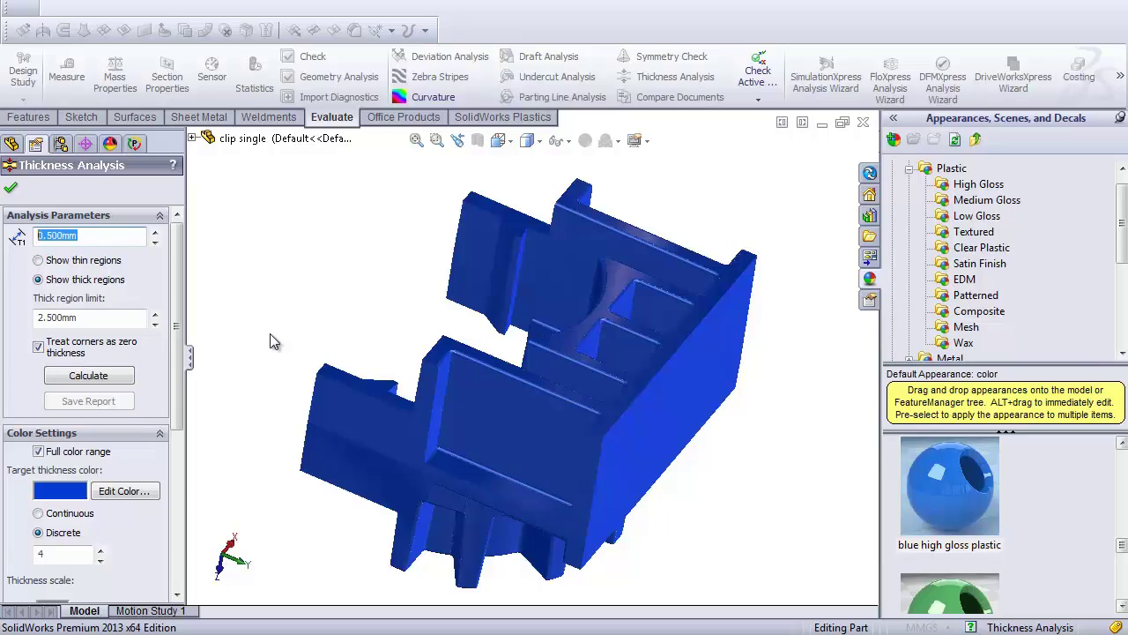
{"action": "left_click_drag", "start_coordinate": [180, 320], "coordinate": [180, 348]}
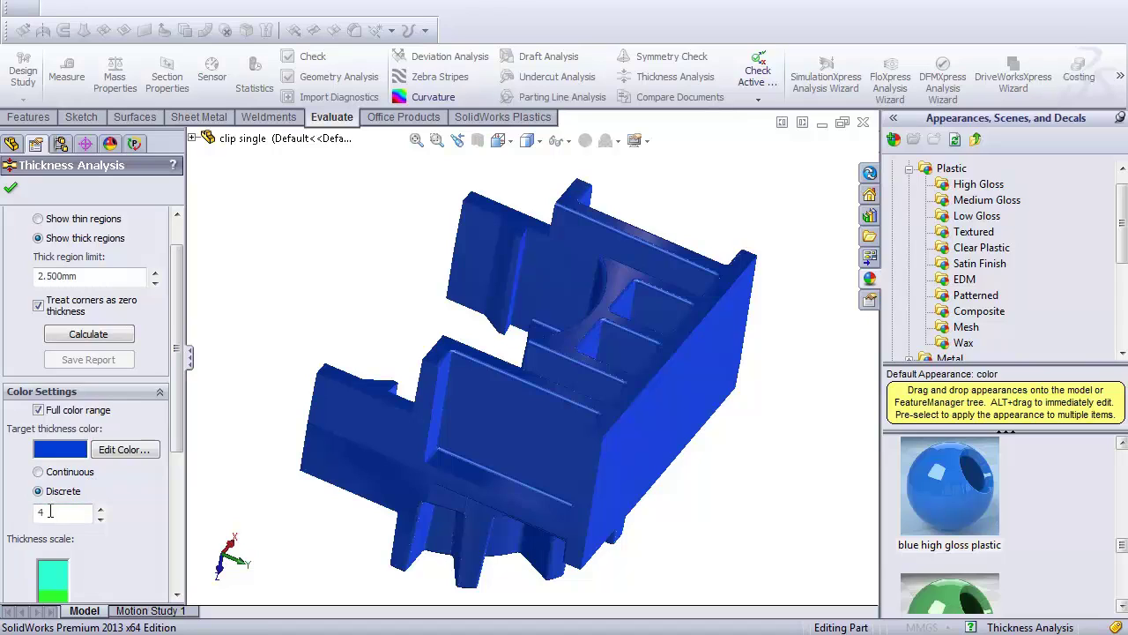
{"action": "scroll", "coordinate": [122, 476], "scroll_direction": "up", "scroll_amount": 2}
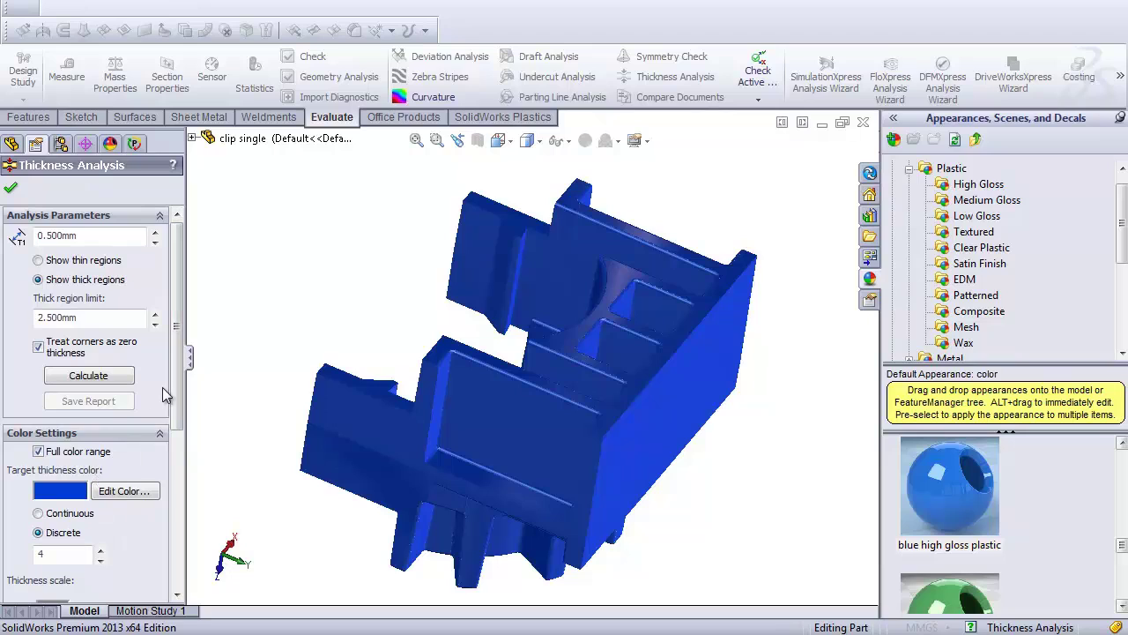
Step: Calculate the thickness analysis so the clip is color-coded by wall thickness
{"action": "left_click", "coordinate": [118, 376]}
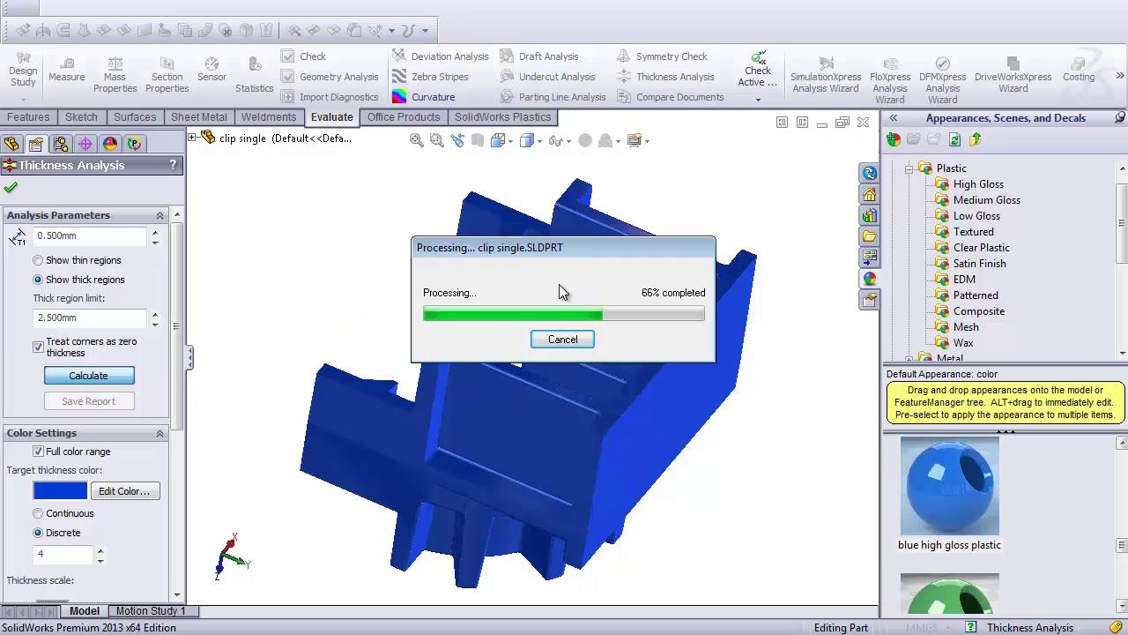
{"action": "left_click_drag", "start_coordinate": [570, 254], "coordinate": [344, 185]}
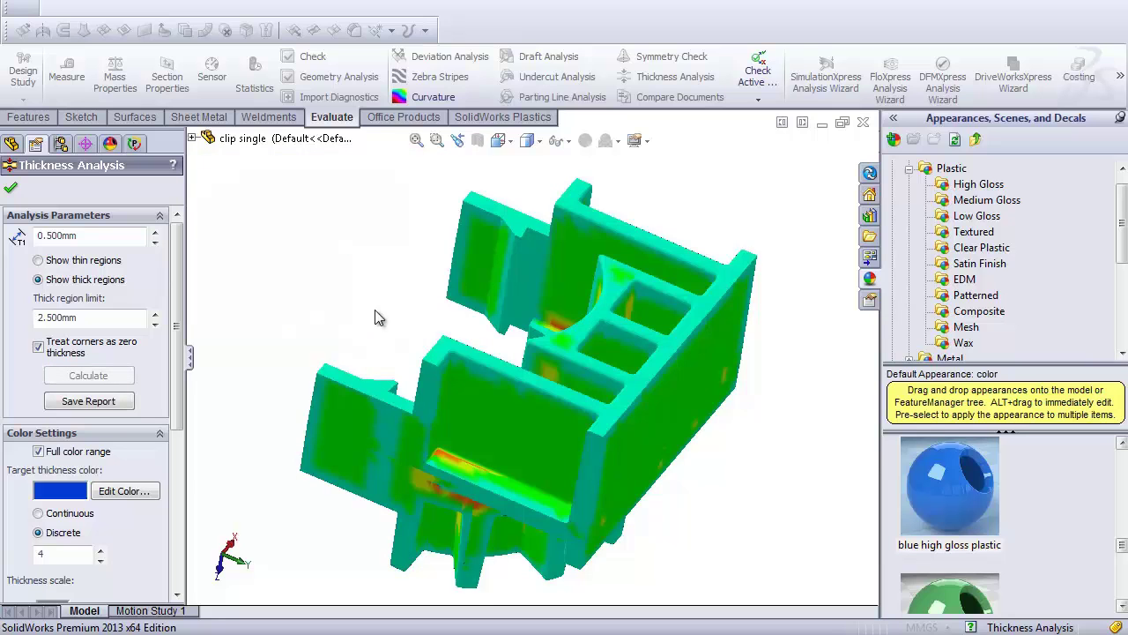
{"action": "middle_click_drag", "start_coordinate": [379, 314], "coordinate": [491, 371]}
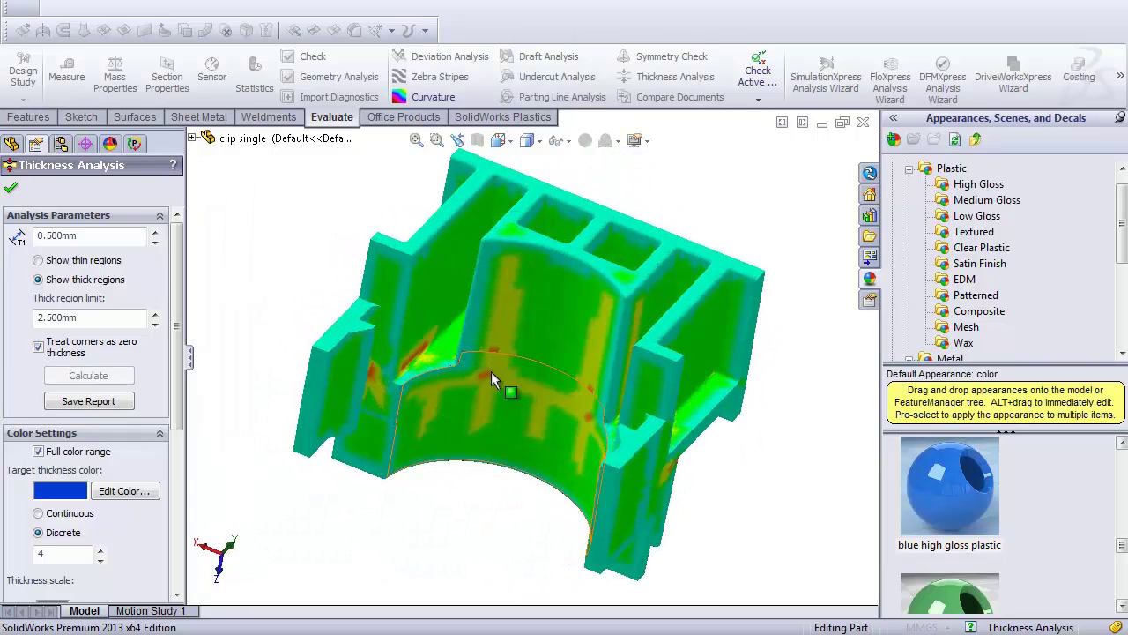
{"action": "scroll", "coordinate": [492, 362], "scroll_direction": "down", "scroll_amount": 4}
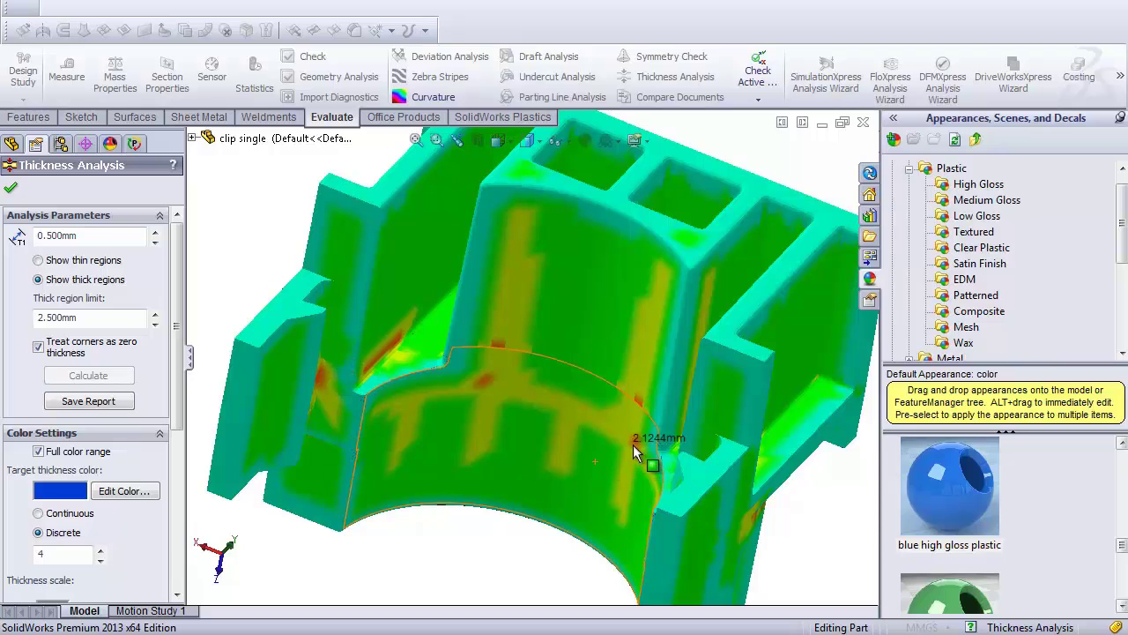
{"action": "middle_click_drag", "start_coordinate": [633, 452], "coordinate": [702, 426]}
{"action": "scroll", "coordinate": [695, 414], "scroll_direction": "down", "scroll_amount": 3}
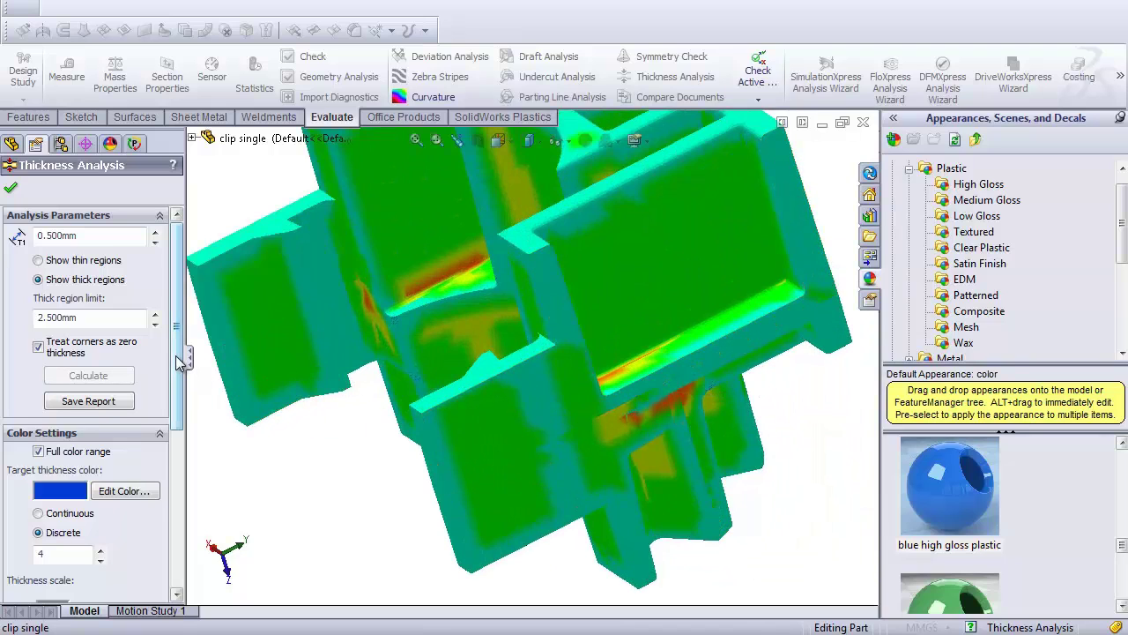
{"action": "scroll", "coordinate": [176, 368], "scroll_direction": "down", "scroll_amount": 1}
{"action": "middle_click_drag", "start_coordinate": [488, 308], "coordinate": [287, 341]}
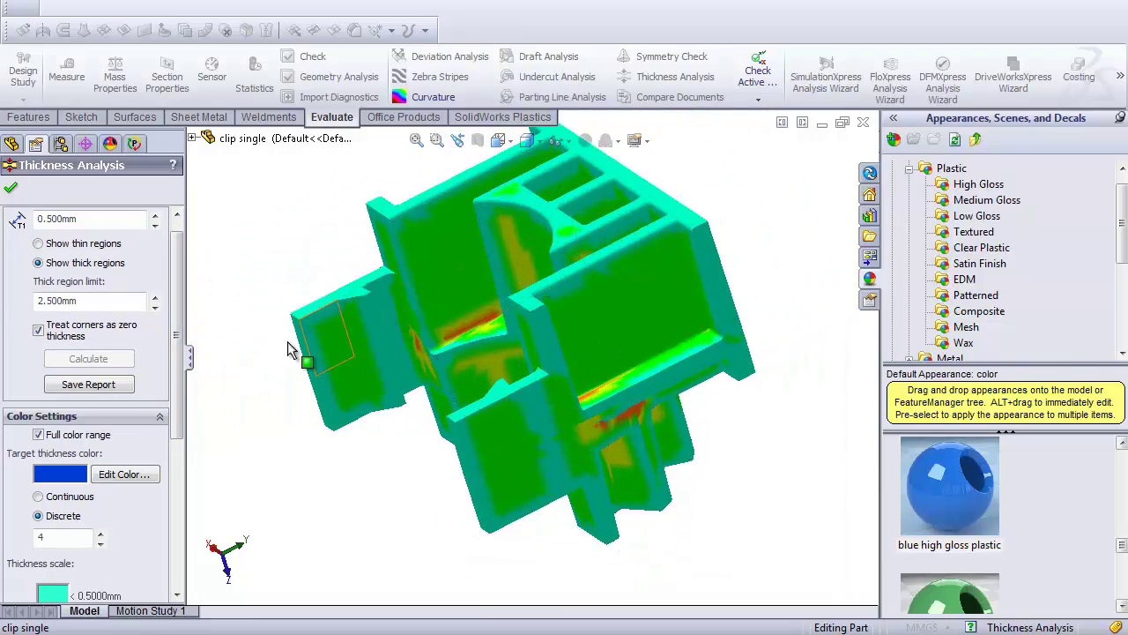
Step: Set the report options to include the current and specified standard views
{"action": "left_click", "coordinate": [122, 393]}
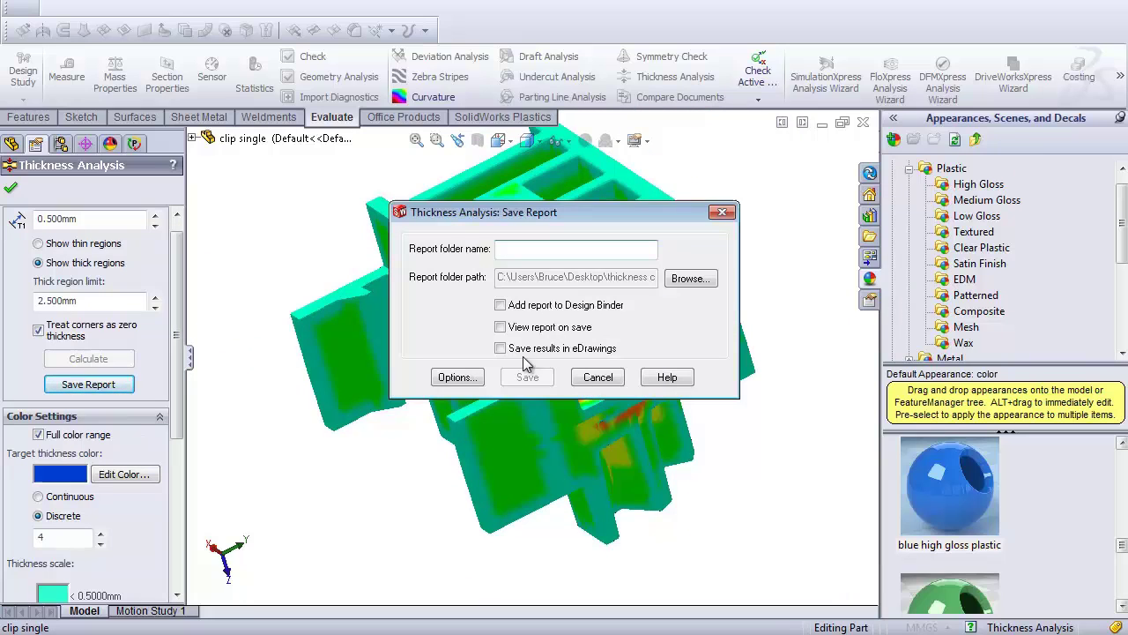
{"action": "left_click", "coordinate": [474, 377]}
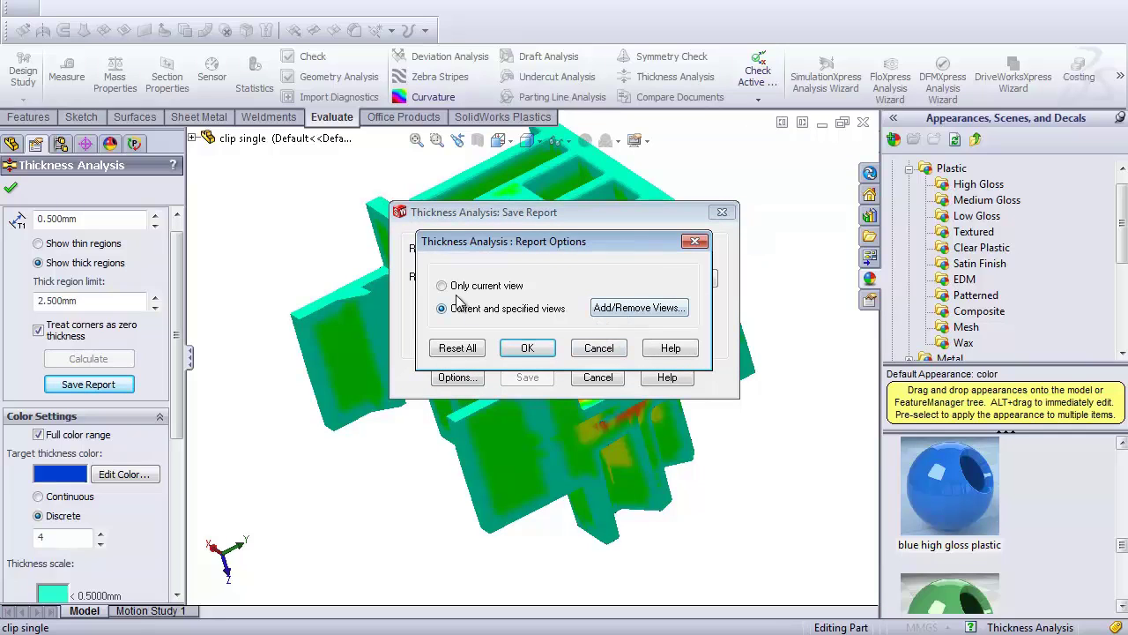
{"action": "left_click", "coordinate": [639, 309]}
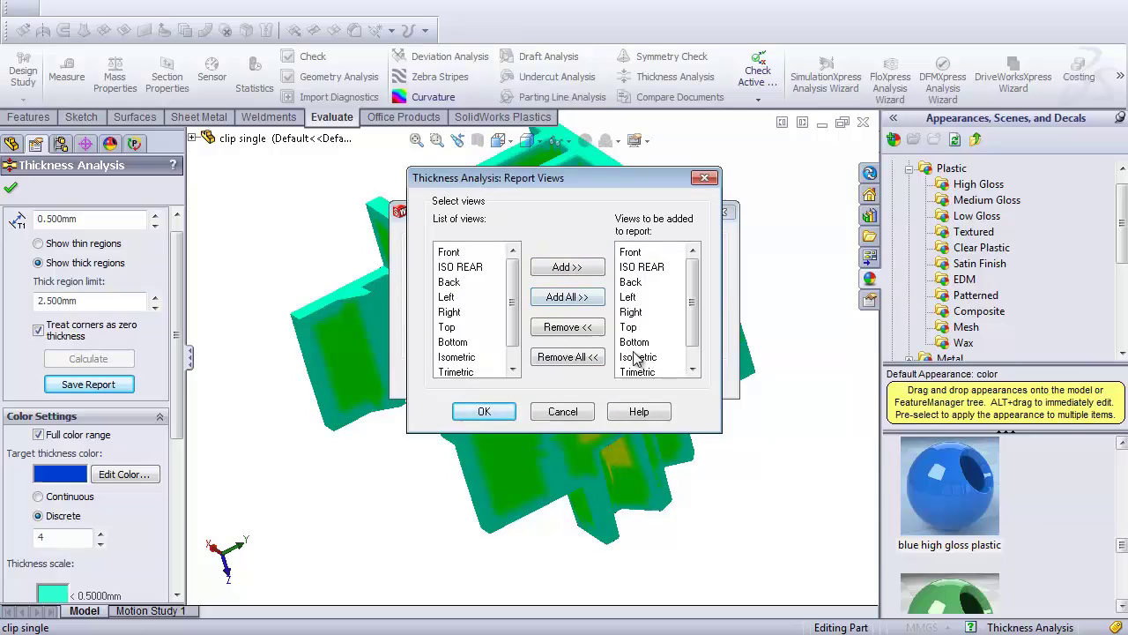
{"action": "left_click", "coordinate": [485, 411]}
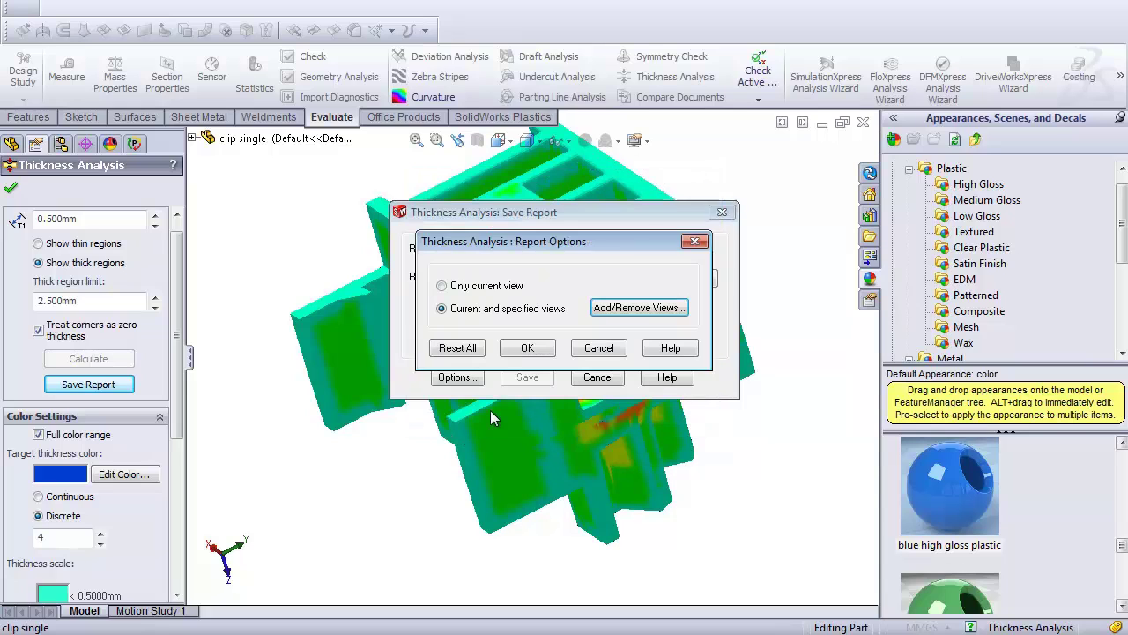
{"action": "left_click", "coordinate": [529, 353]}
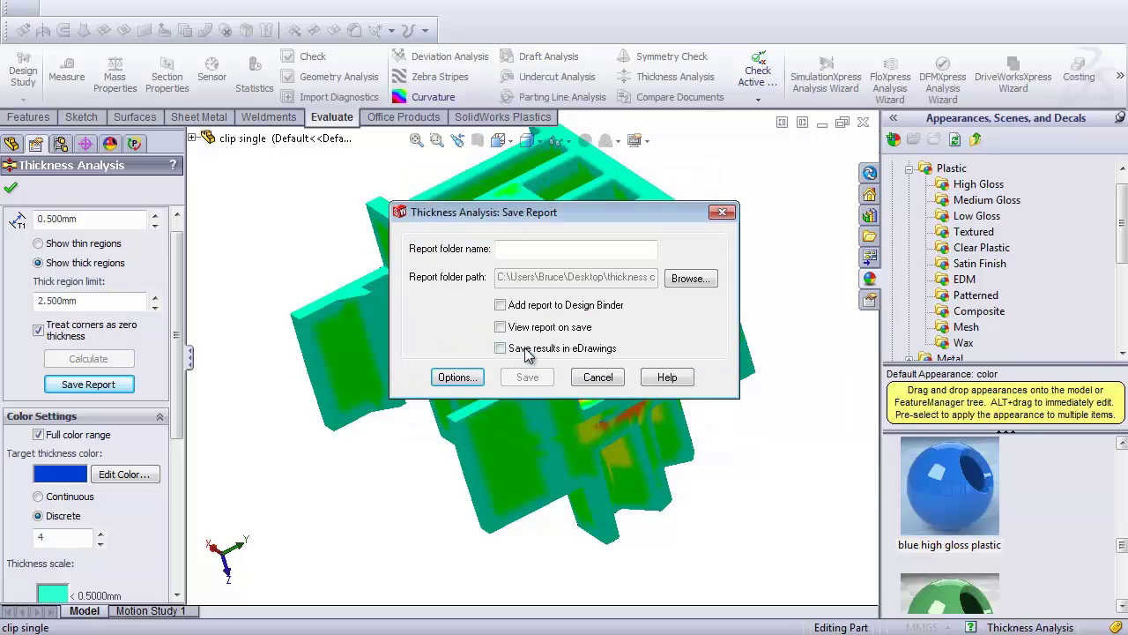
Step: Save the report as folder 'content2' with View report on save and eDrawings results
{"action": "left_click", "coordinate": [540, 248]}
{"action": "type", "text": "content2"}
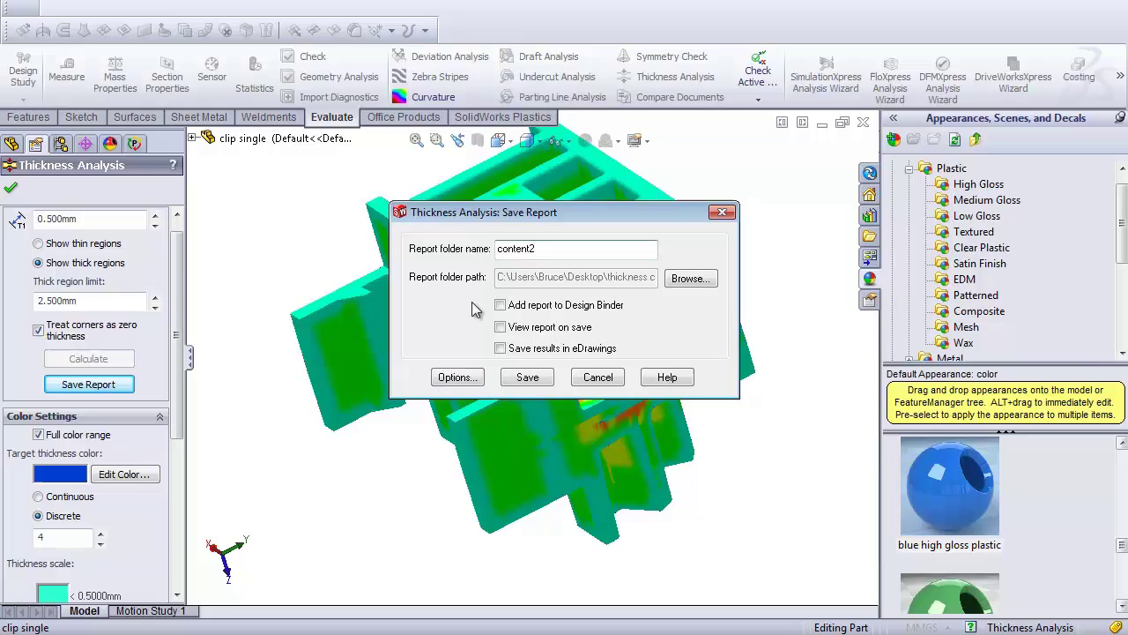
{"action": "left_click", "coordinate": [500, 327]}
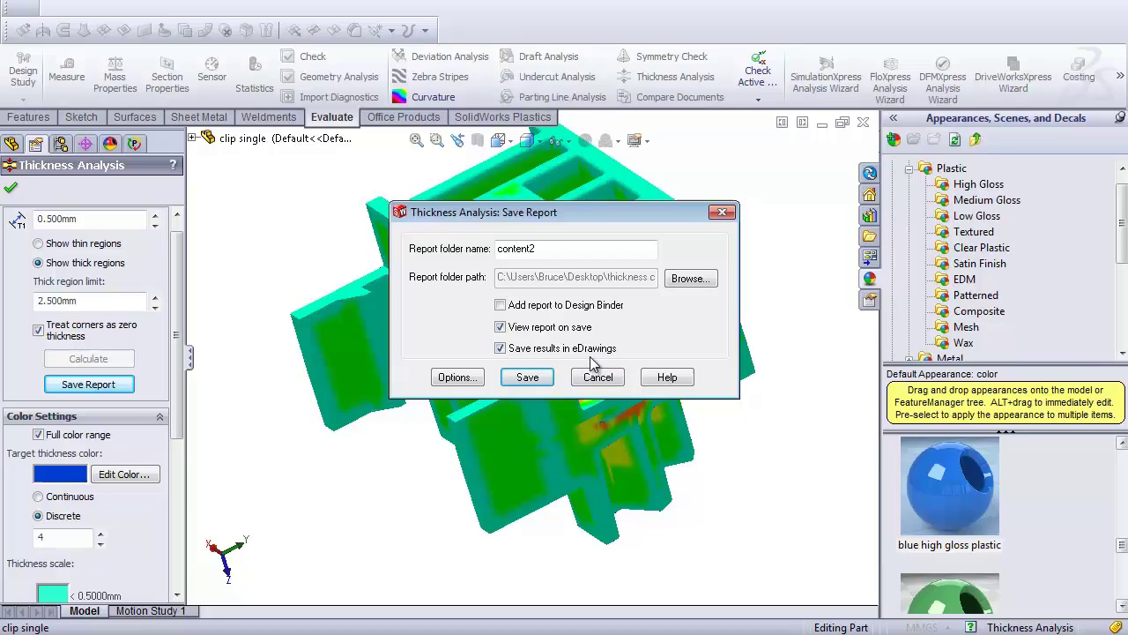
{"action": "left_click", "coordinate": [542, 379]}
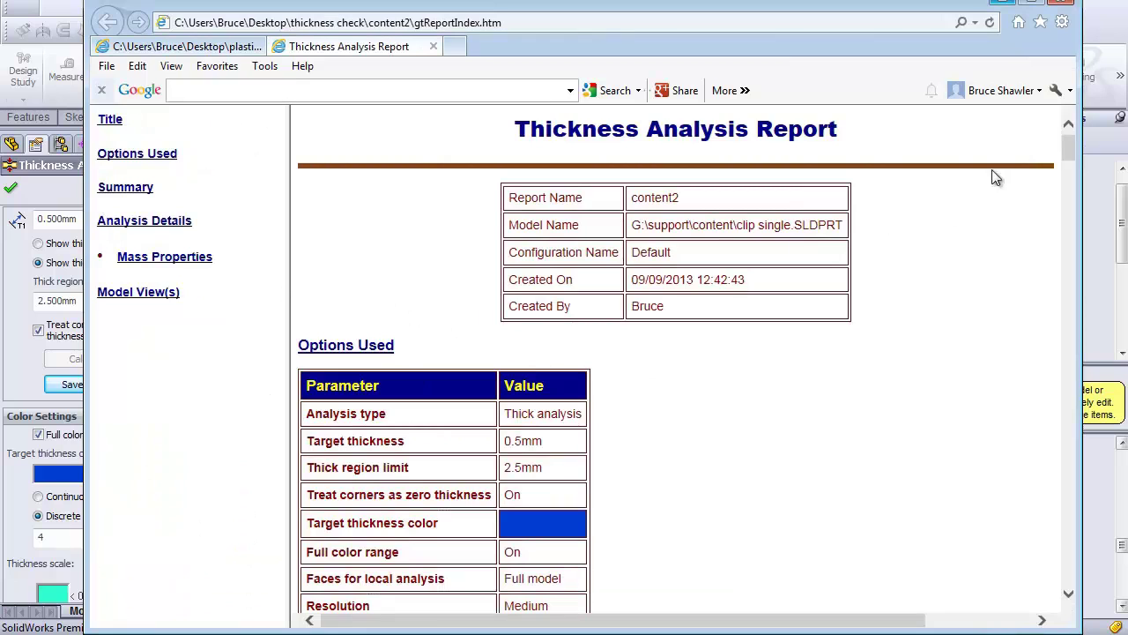
Step: Scroll through the report's options, summary, details and model views
{"action": "scroll", "coordinate": [1068, 153], "scroll_direction": "down", "scroll_amount": 2}
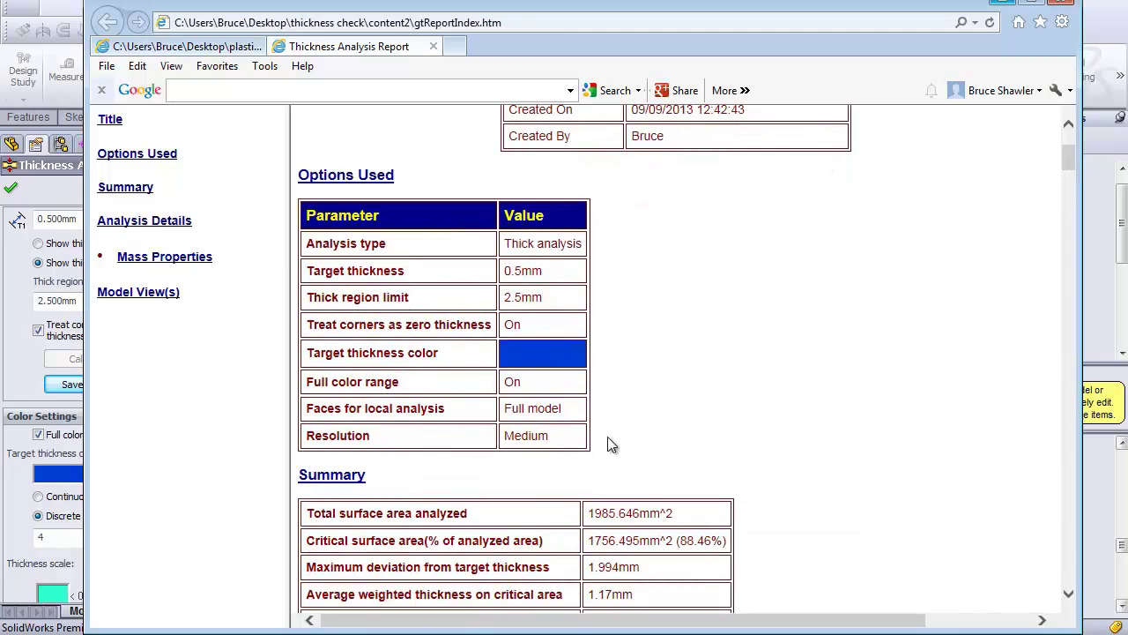
{"action": "scroll", "coordinate": [1071, 159], "scroll_direction": "down", "scroll_amount": 2}
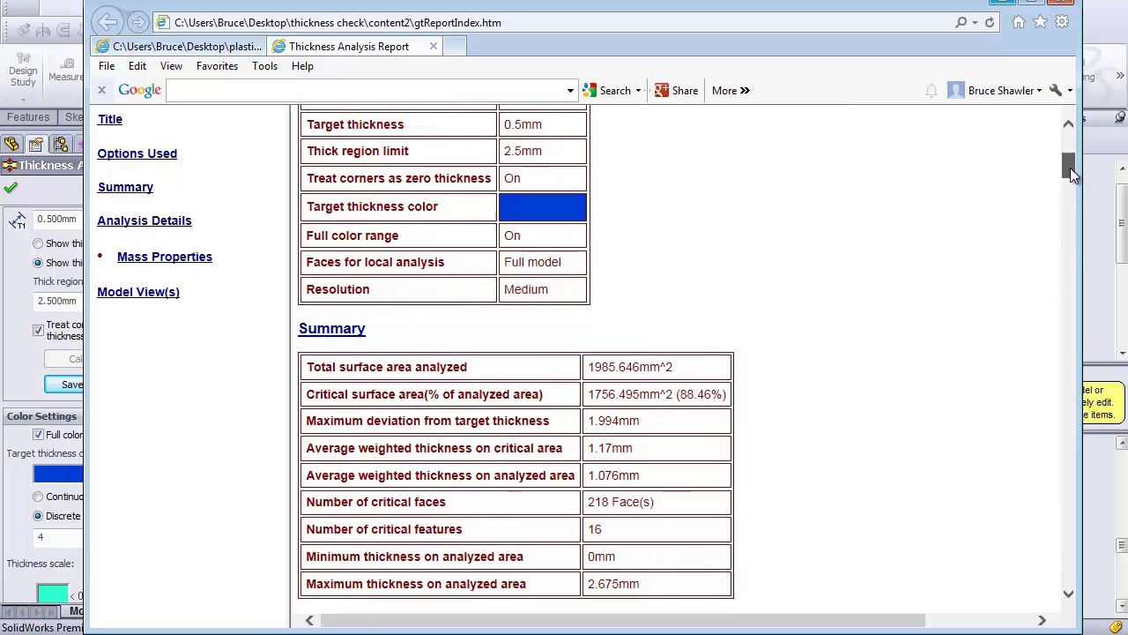
{"action": "left_click_drag", "start_coordinate": [1069, 167], "coordinate": [1070, 188]}
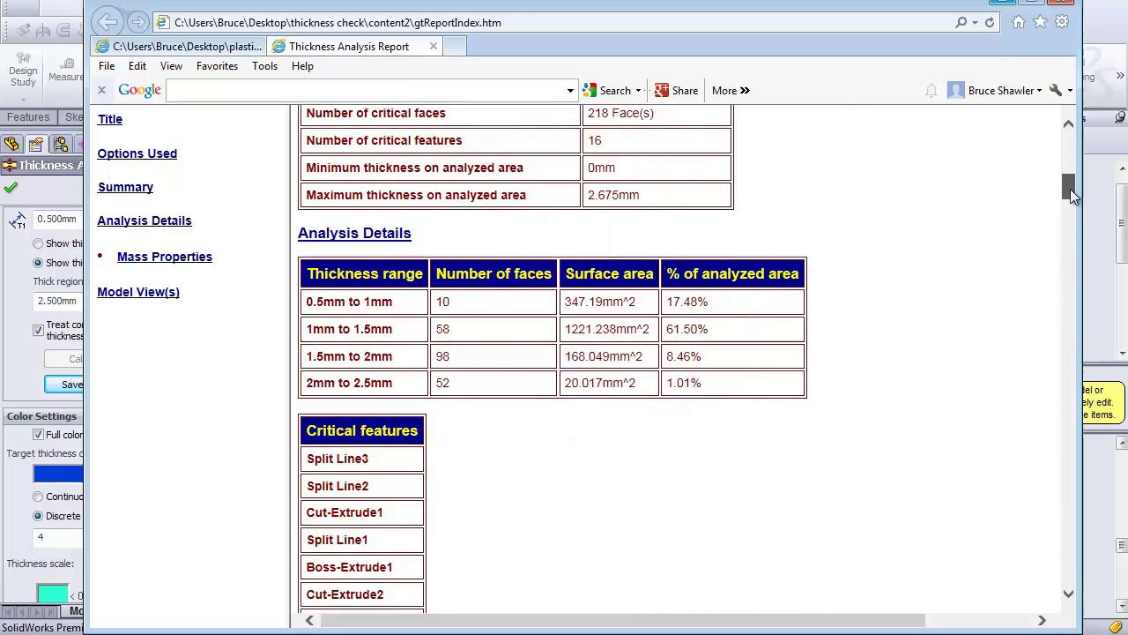
{"action": "left_click_drag", "start_coordinate": [1069, 189], "coordinate": [1126, 379]}
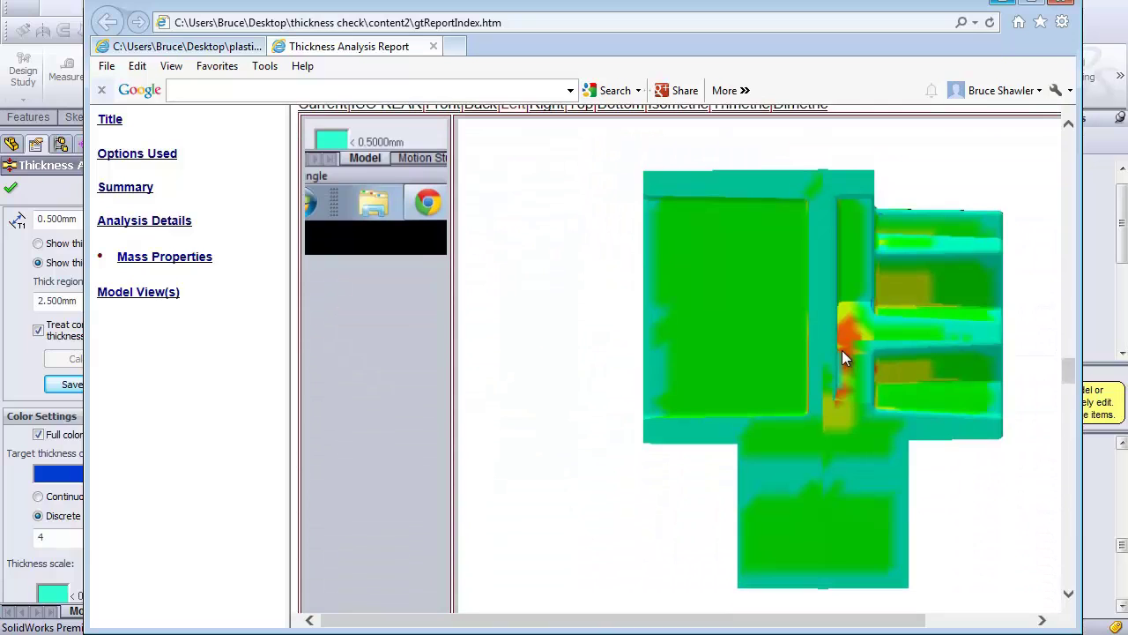
{"action": "left_click_drag", "start_coordinate": [1065, 380], "coordinate": [1068, 280]}
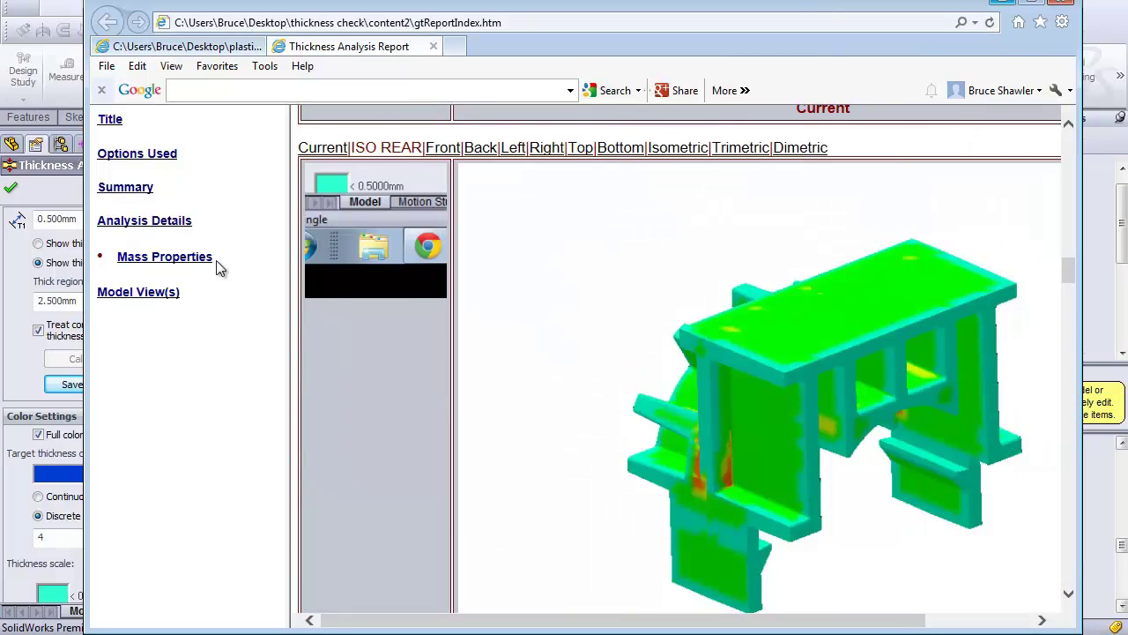
Step: Review the Mass Properties section (1.198 grams, 1197.851mm^3), then return to the top
{"action": "left_click", "coordinate": [167, 261]}
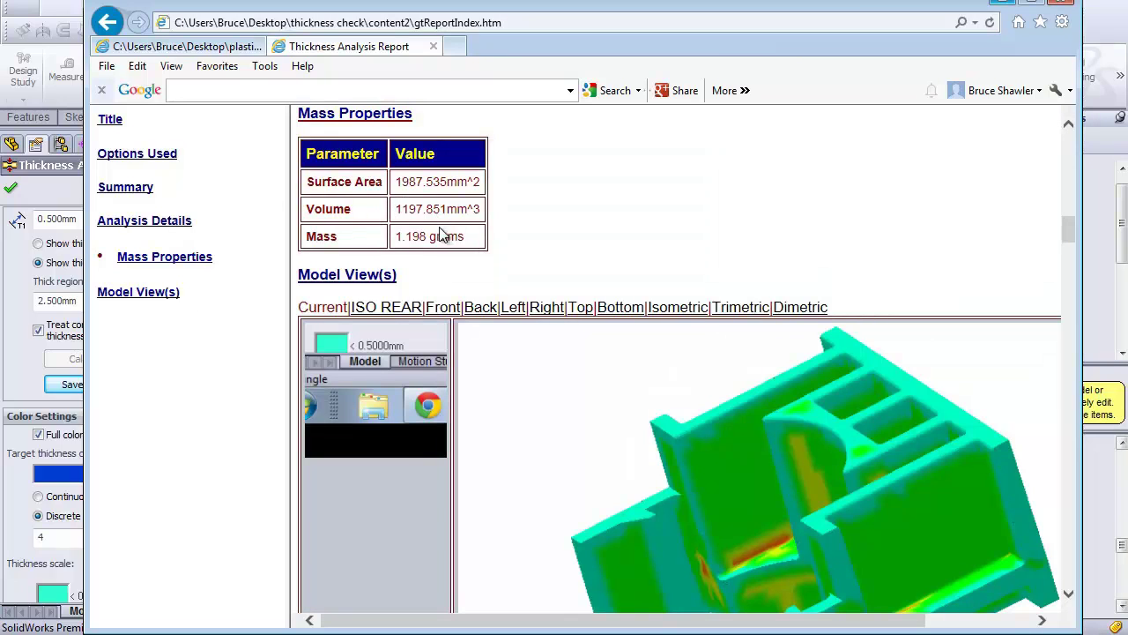
{"action": "scroll", "coordinate": [700, 217], "scroll_direction": "up", "scroll_amount": 5}
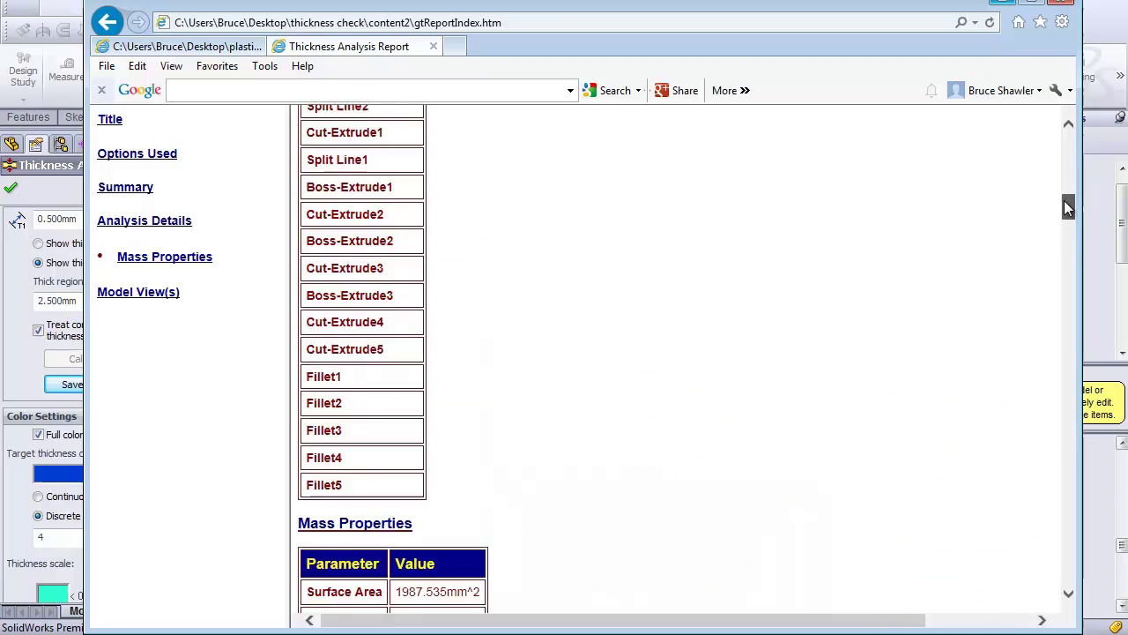
{"action": "left_click_drag", "start_coordinate": [1066, 222], "coordinate": [1068, 150]}
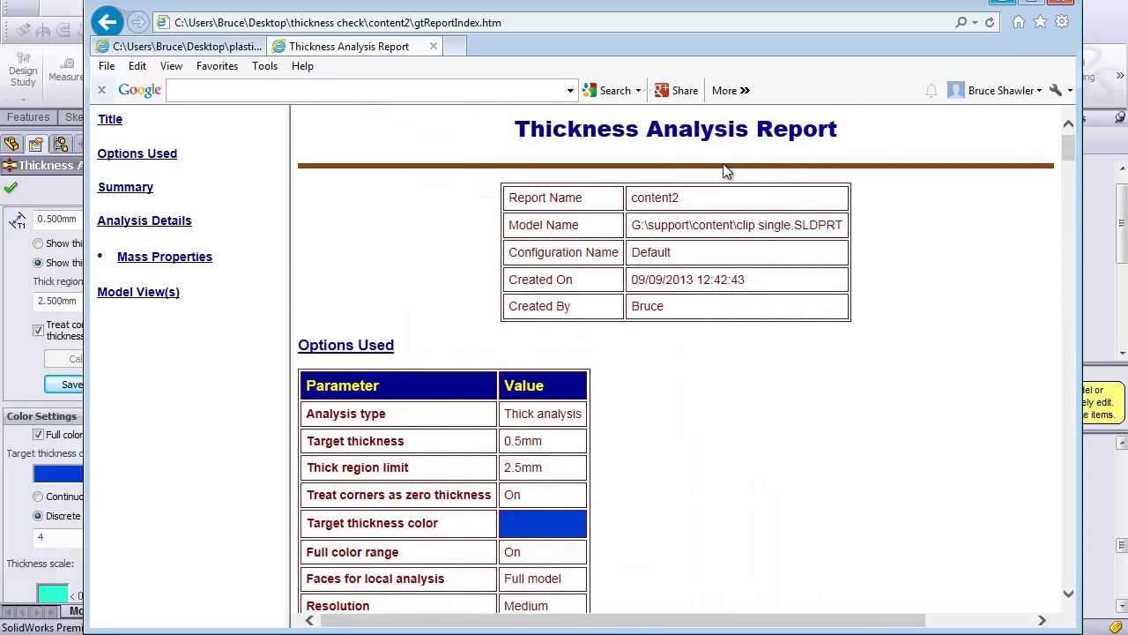